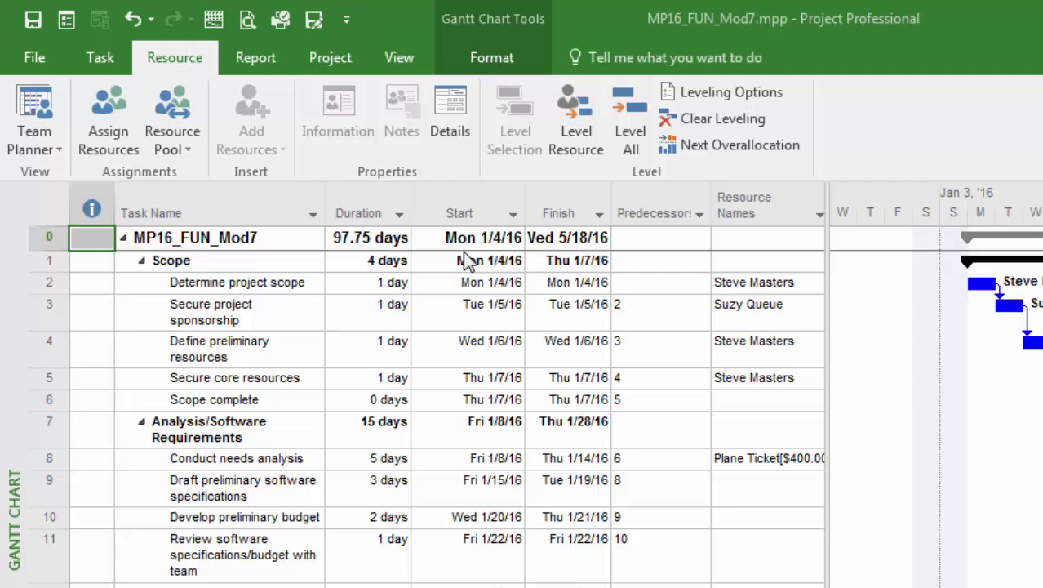
Insert a Budget Cost column before the Start column in the Gantt Chart table.
click(450, 210)
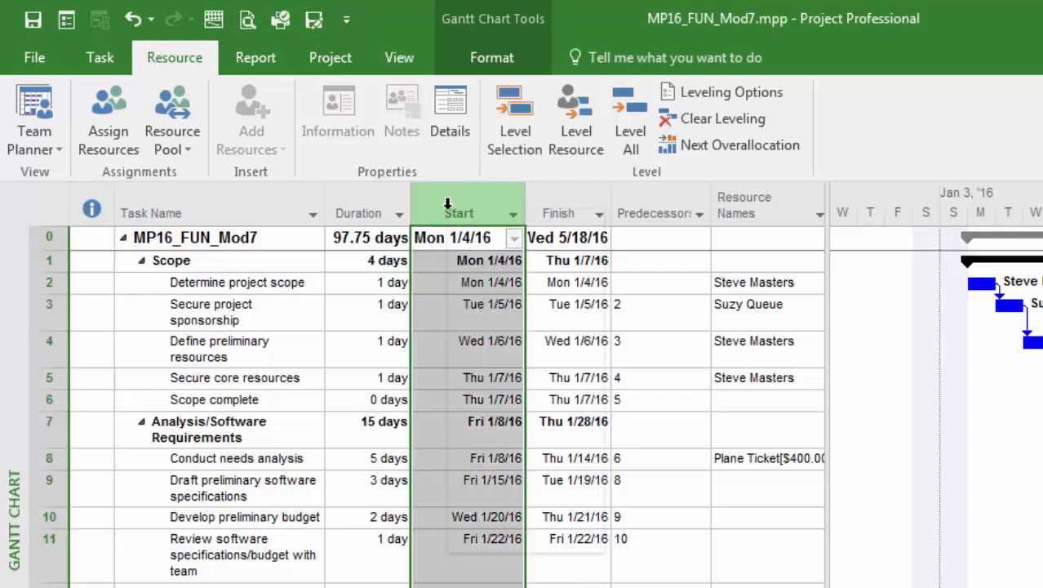
right_click(447, 204)
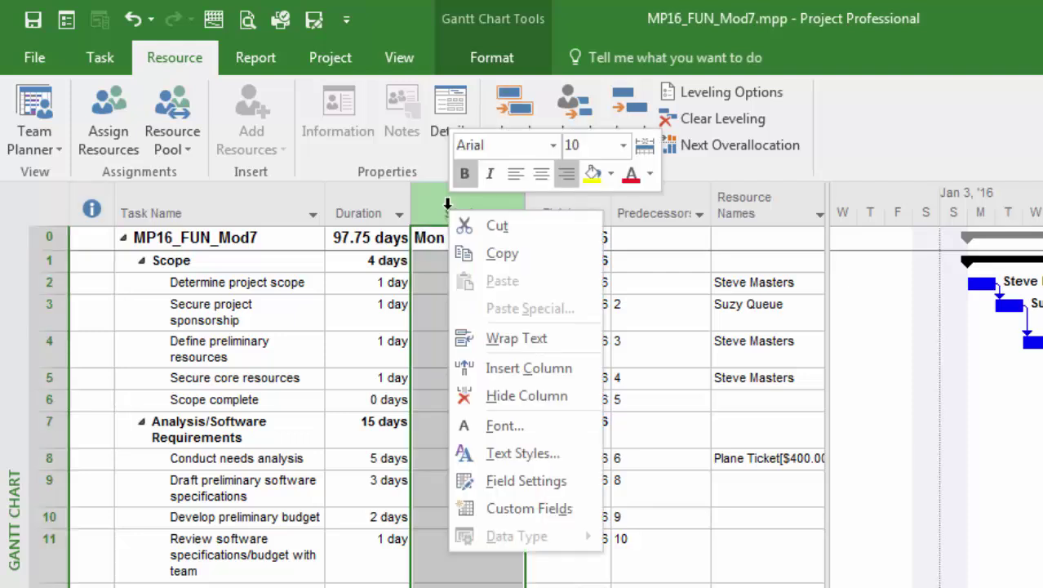
click(511, 369)
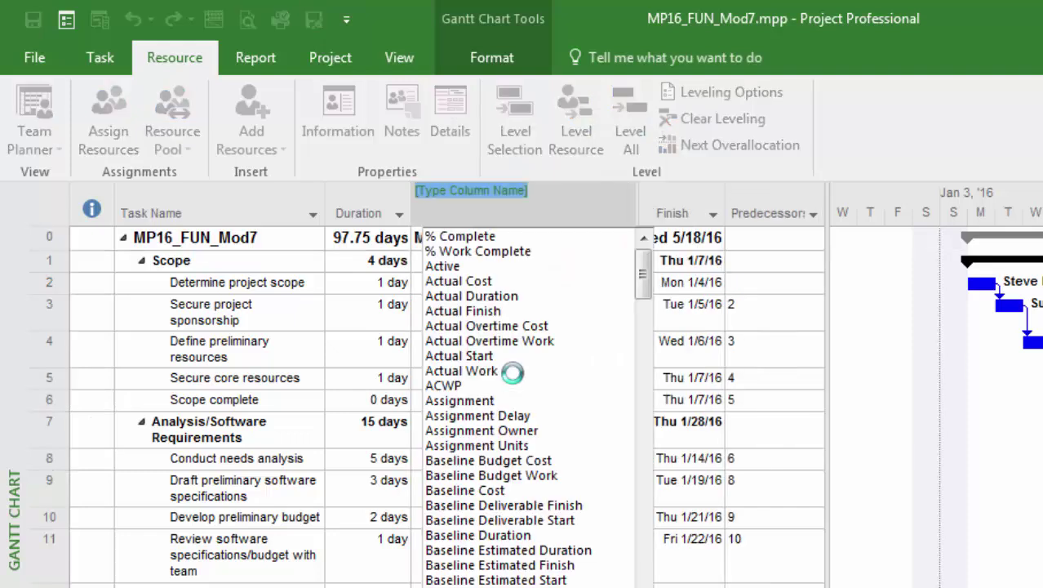
text(baseline Budget Cost)
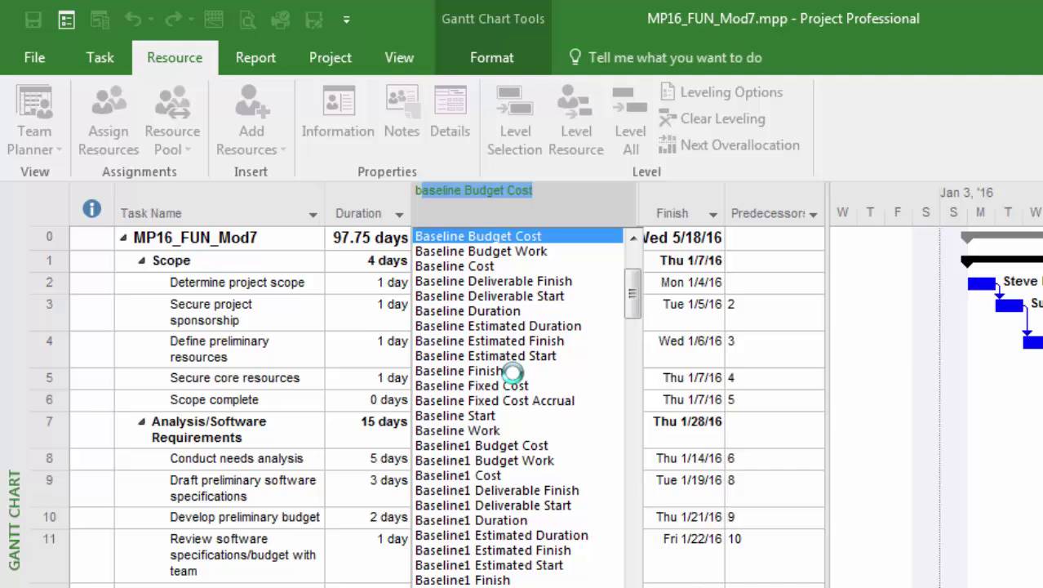
scroll(535, 527, down, 8)
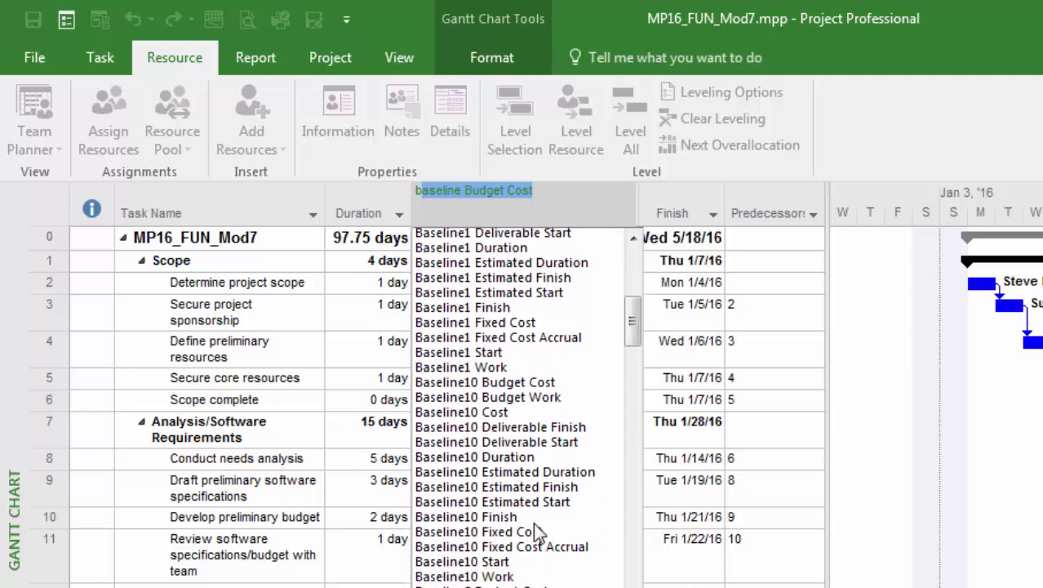
scroll(536, 533, down, 20)
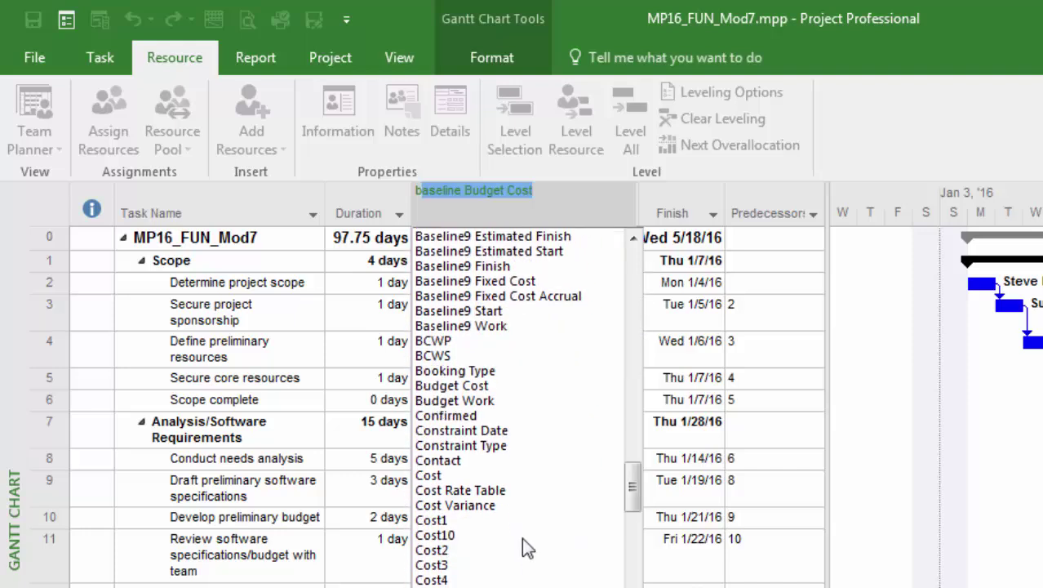
click(448, 386)
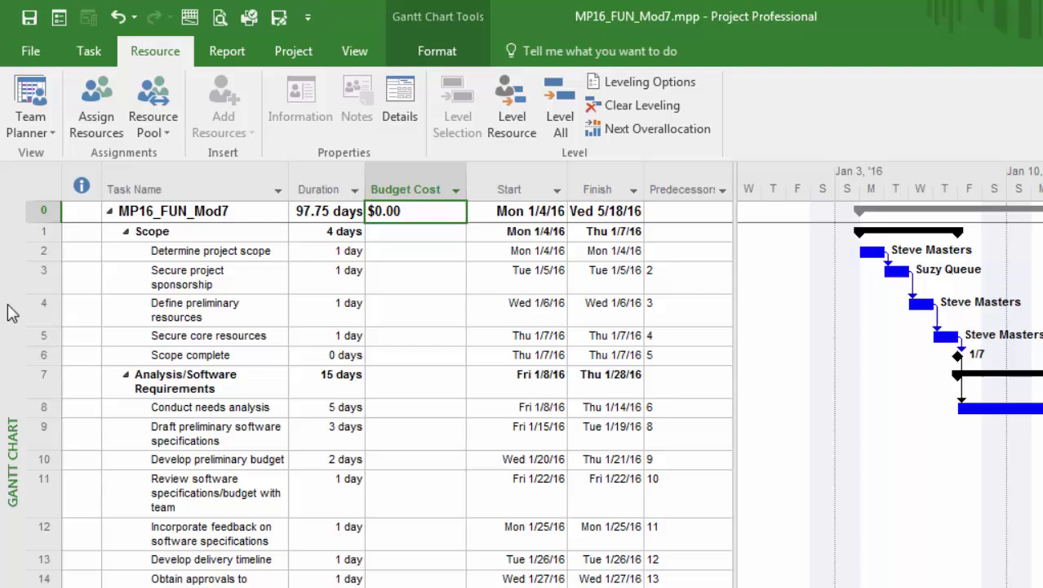
Add a Cost-type resource named Project Budget in the first empty row of the Resource Sheet view.
right_click(14, 353)
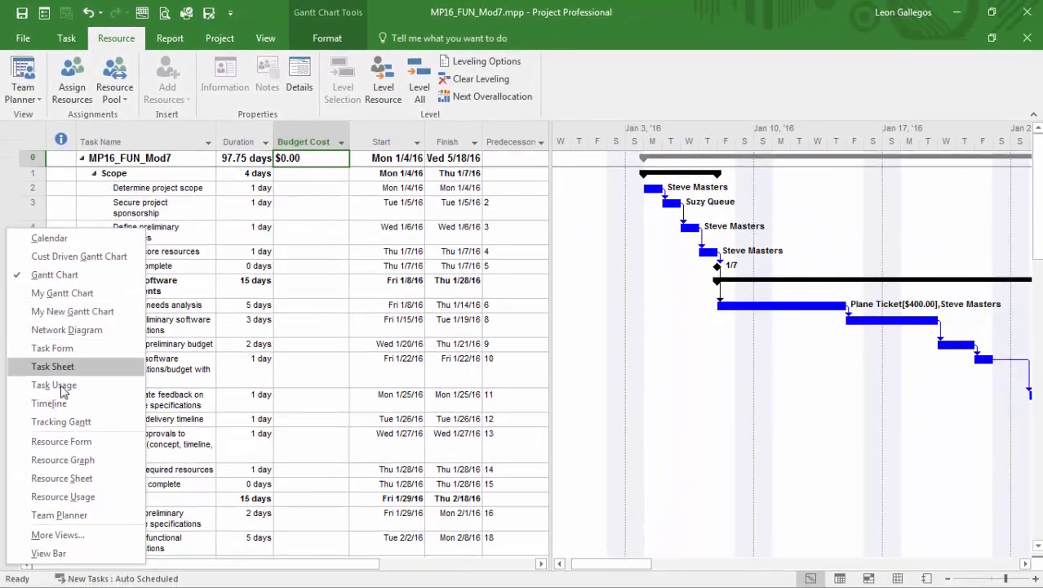
click(66, 477)
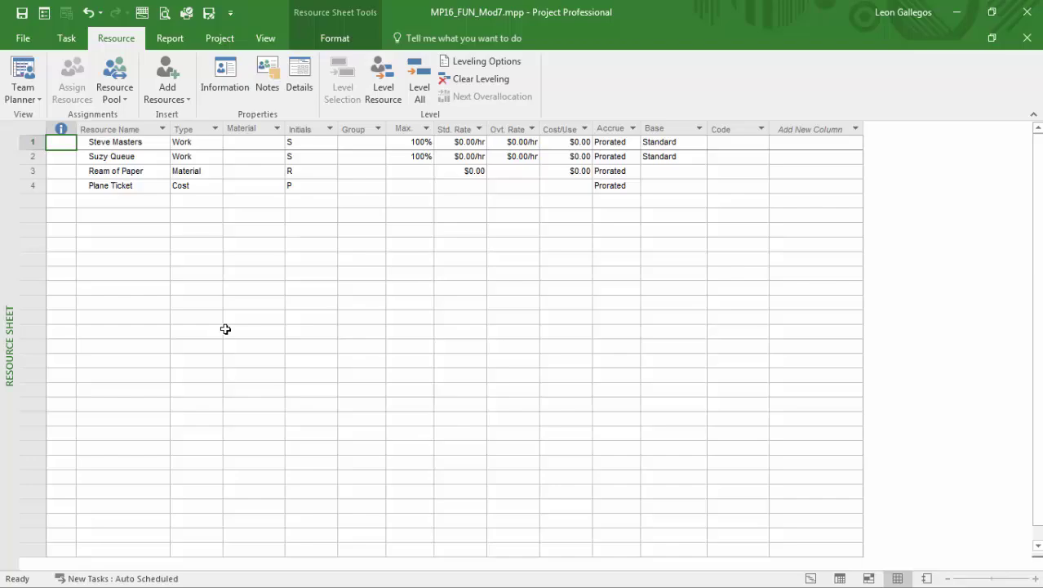
click(133, 204)
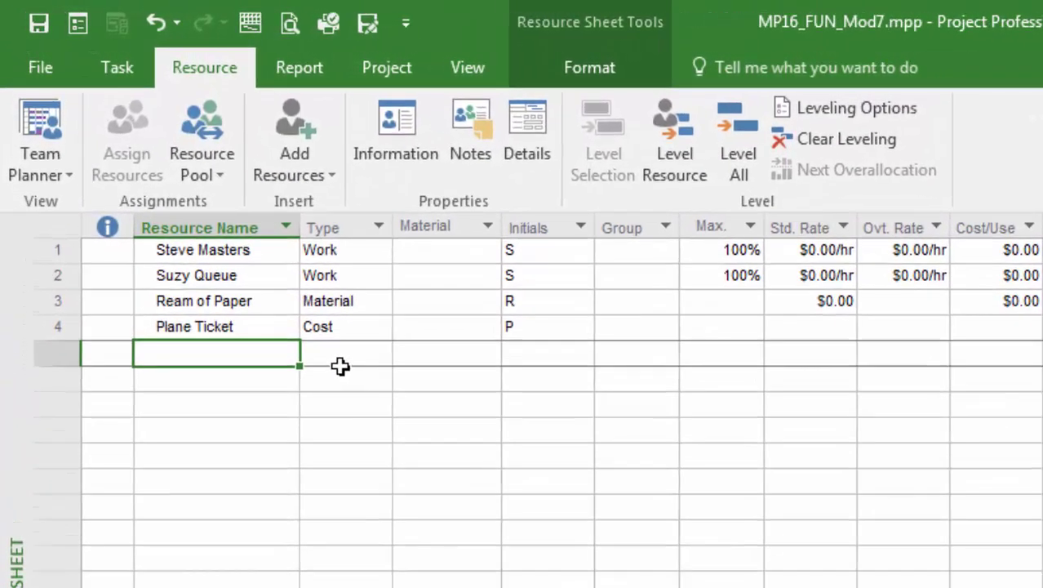
click(340, 362)
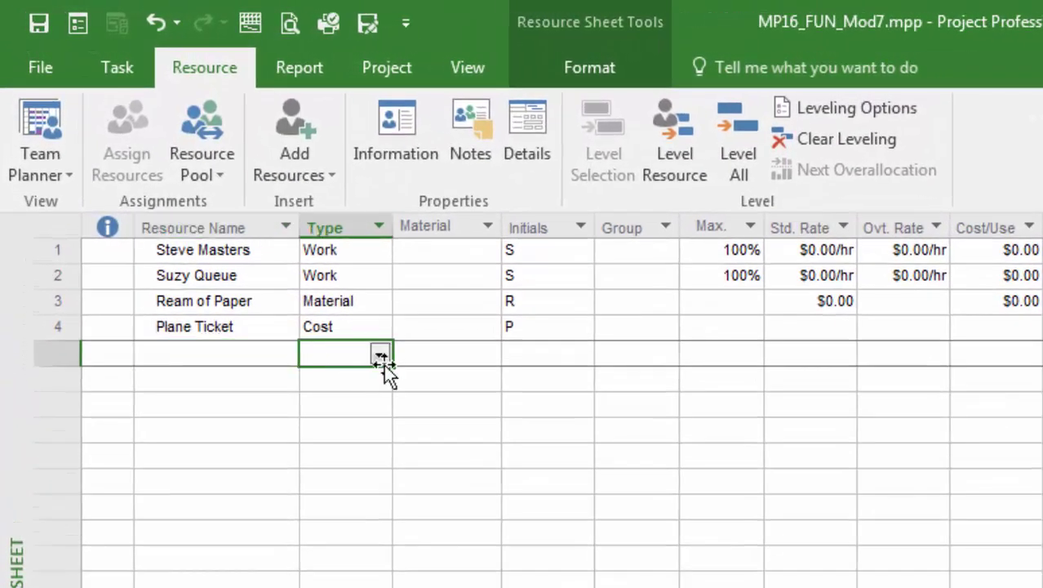
click(380, 356)
click(337, 416)
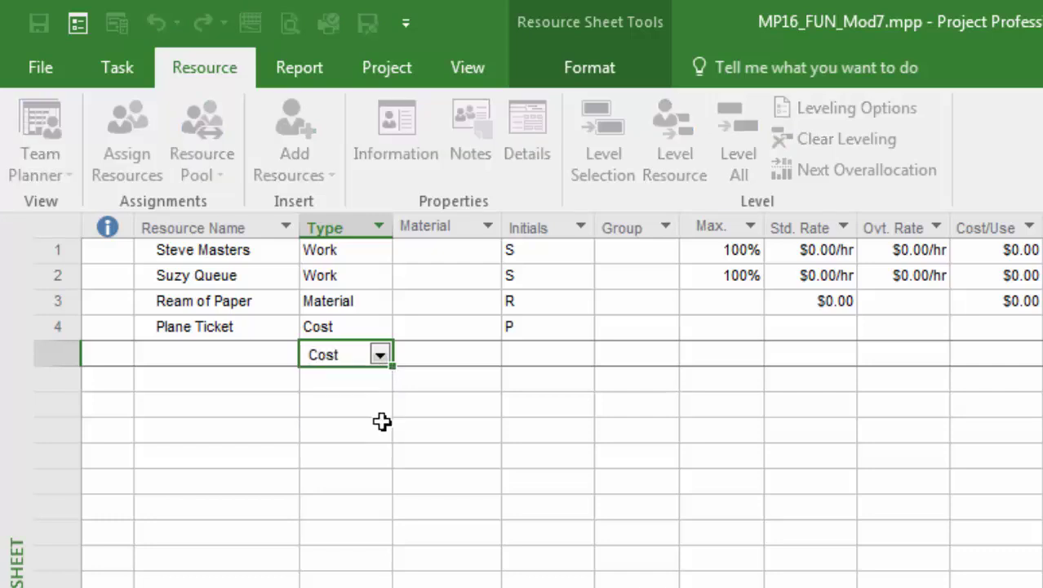
click(210, 357)
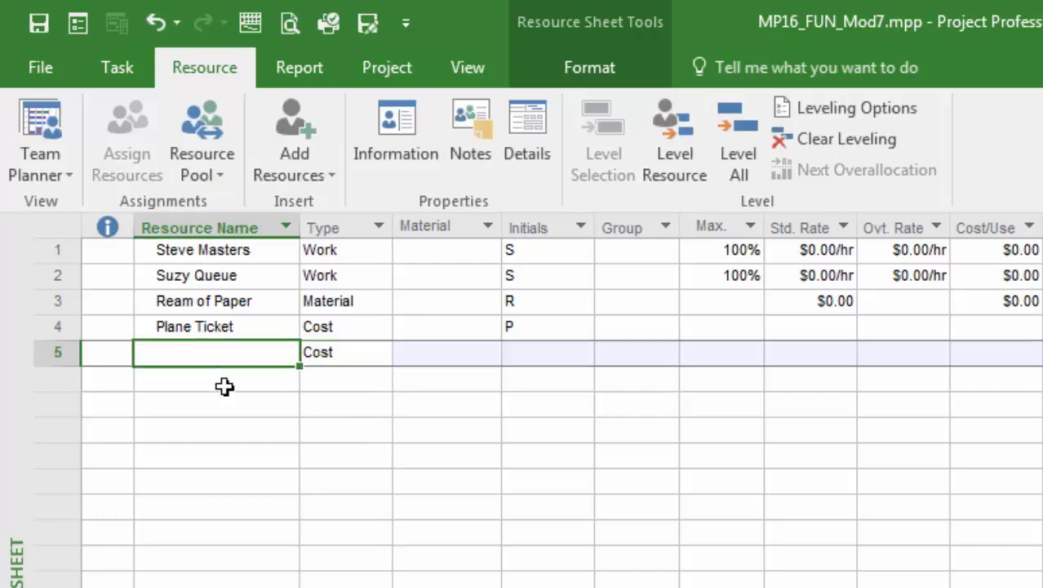
text(Projec)
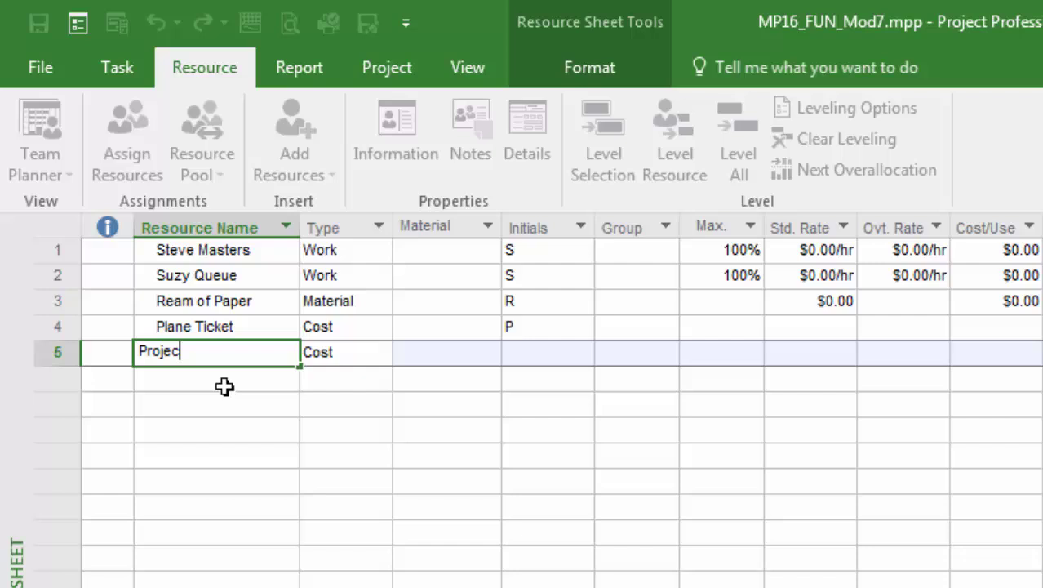
text(t Budget)
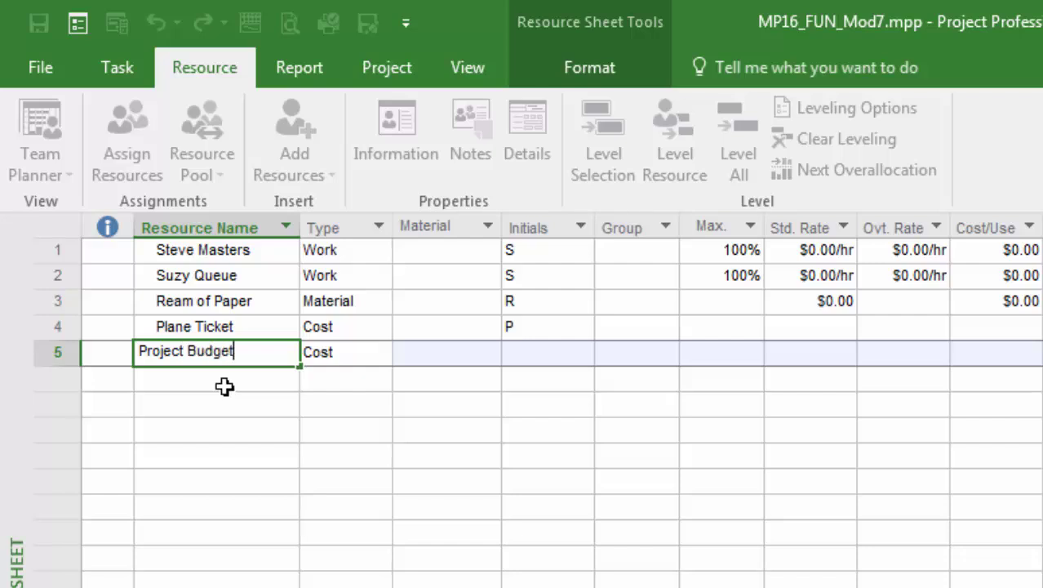
key(Return)
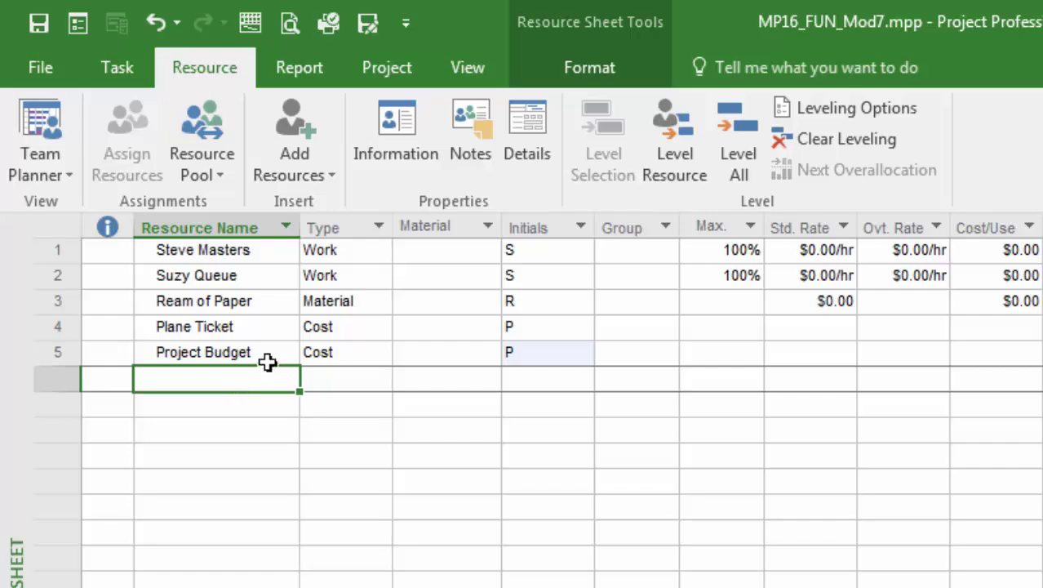
Mark the Project Budget resource as a Budget resource in its resource information.
click(338, 355)
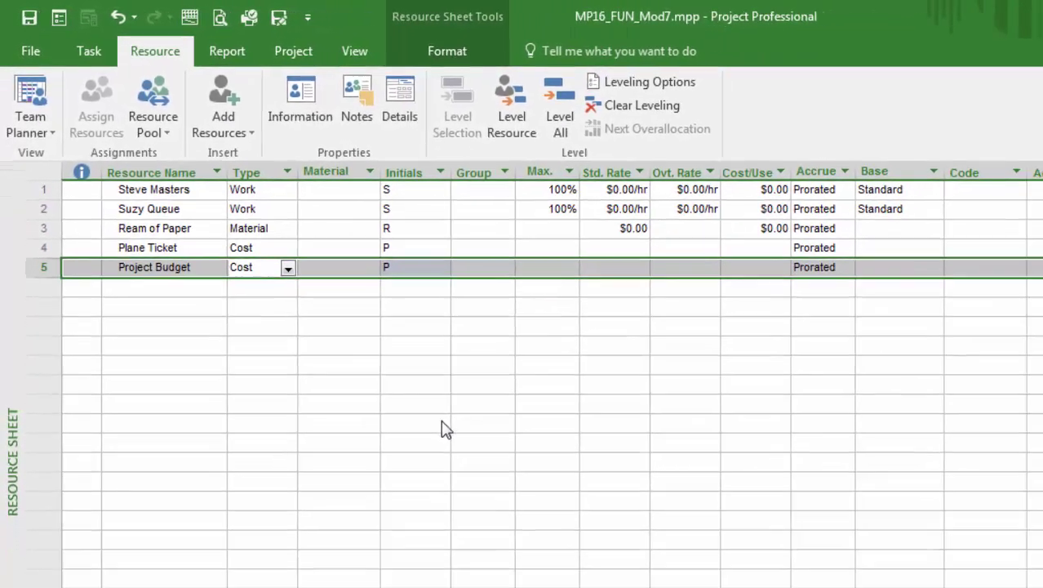
key(shift+F2)
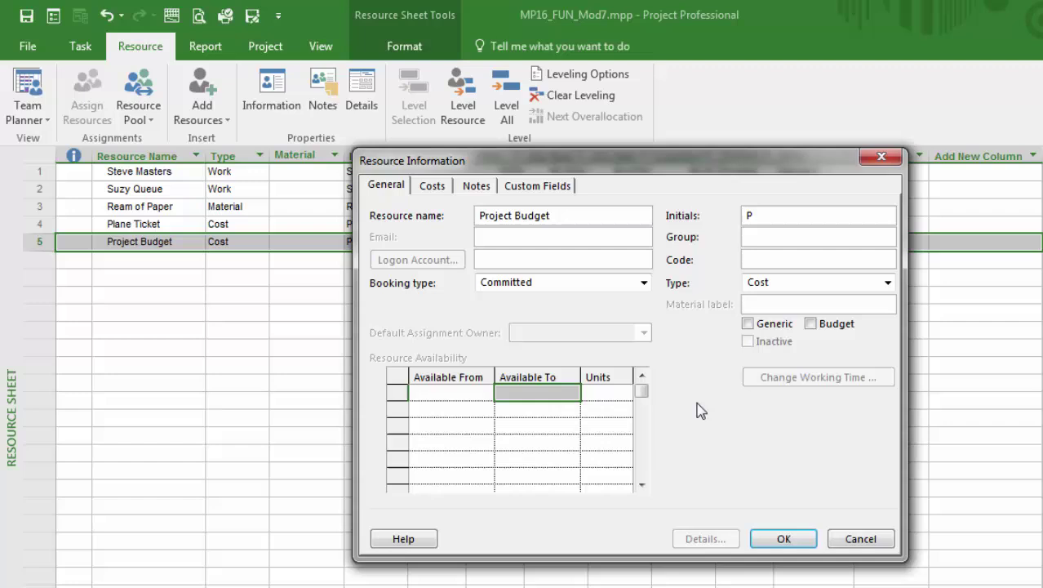
click(810, 323)
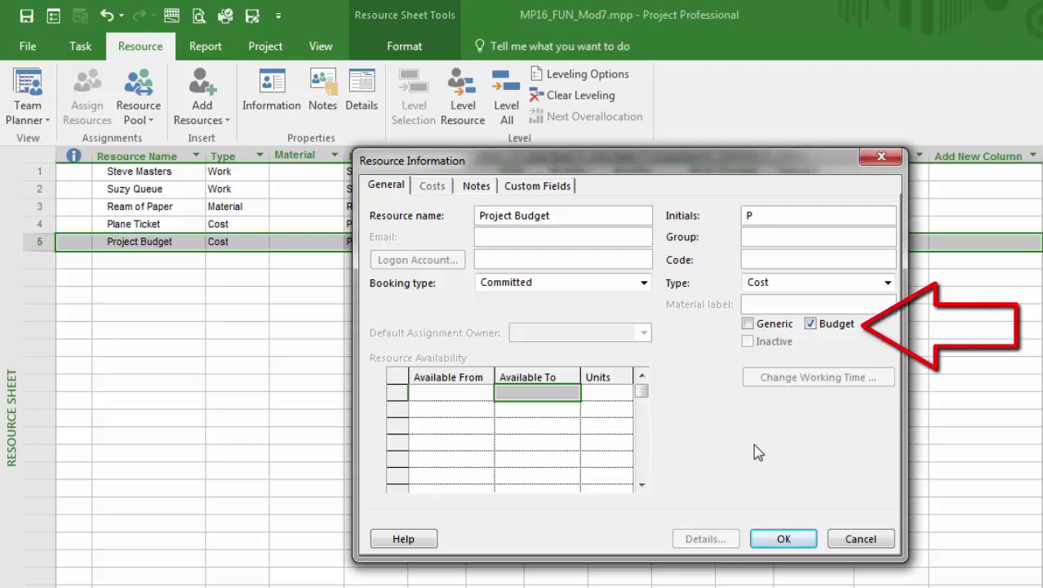
click(783, 538)
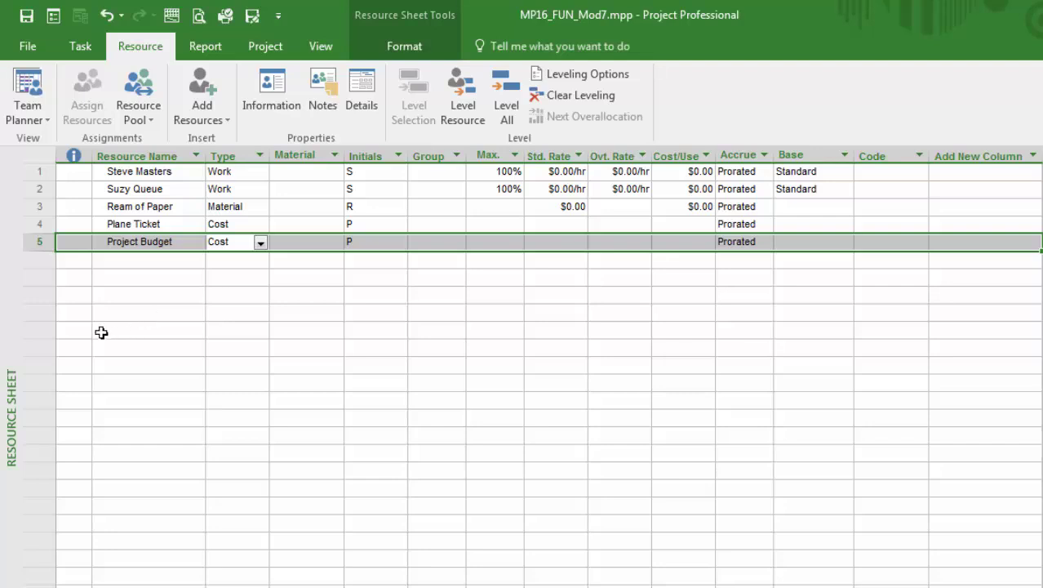
Assign the Project Budget resource to the project summary task MP16_FUN_Mod7 in the Gantt Chart view.
right_click(6, 261)
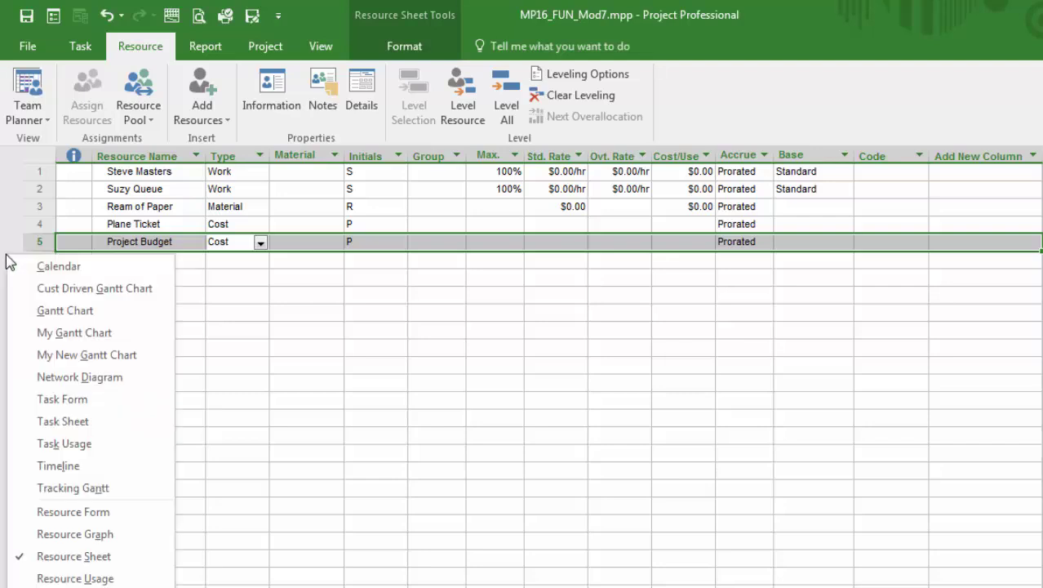
click(32, 308)
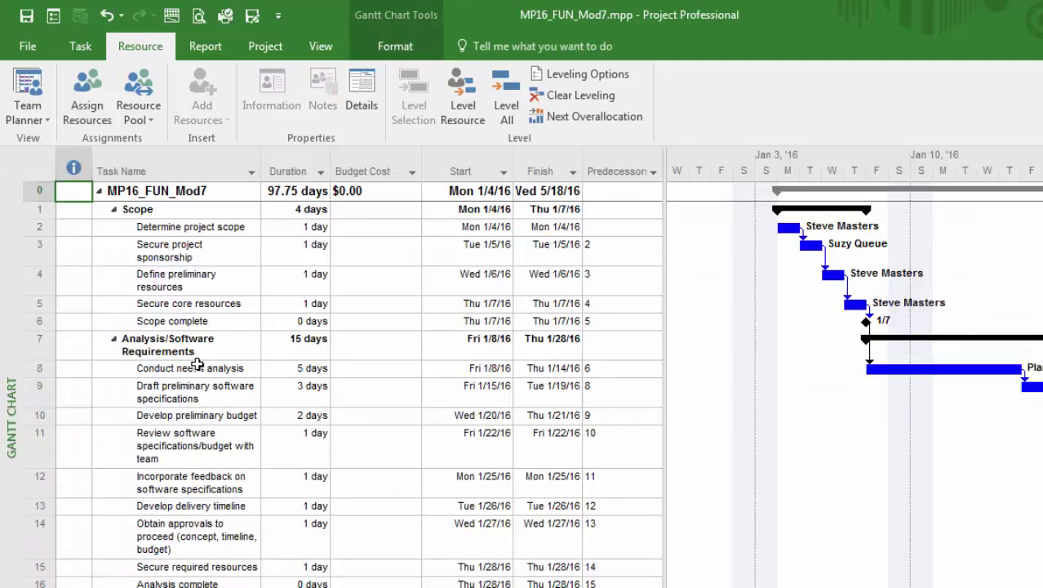
click(228, 192)
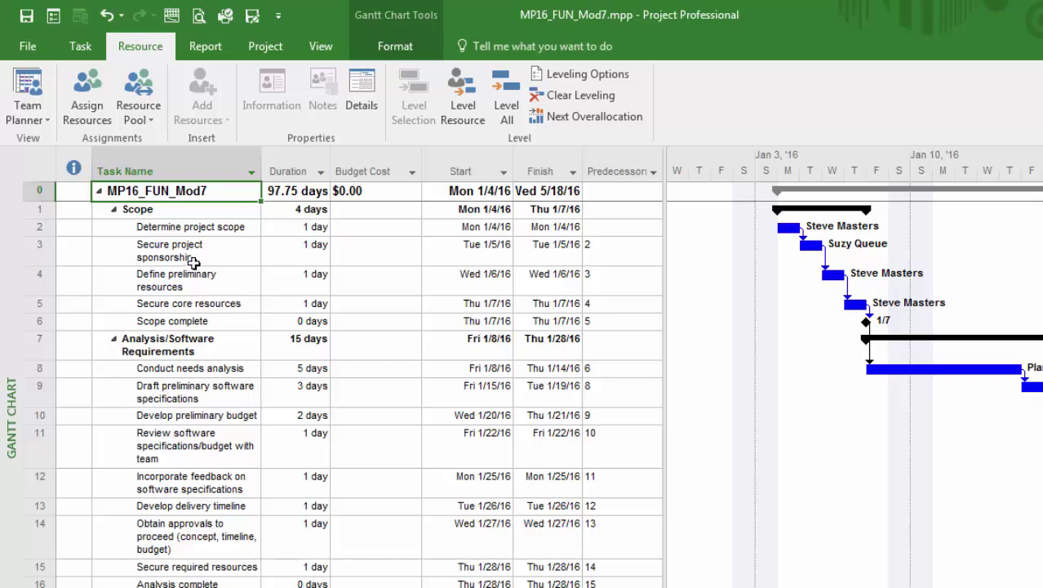
click(87, 104)
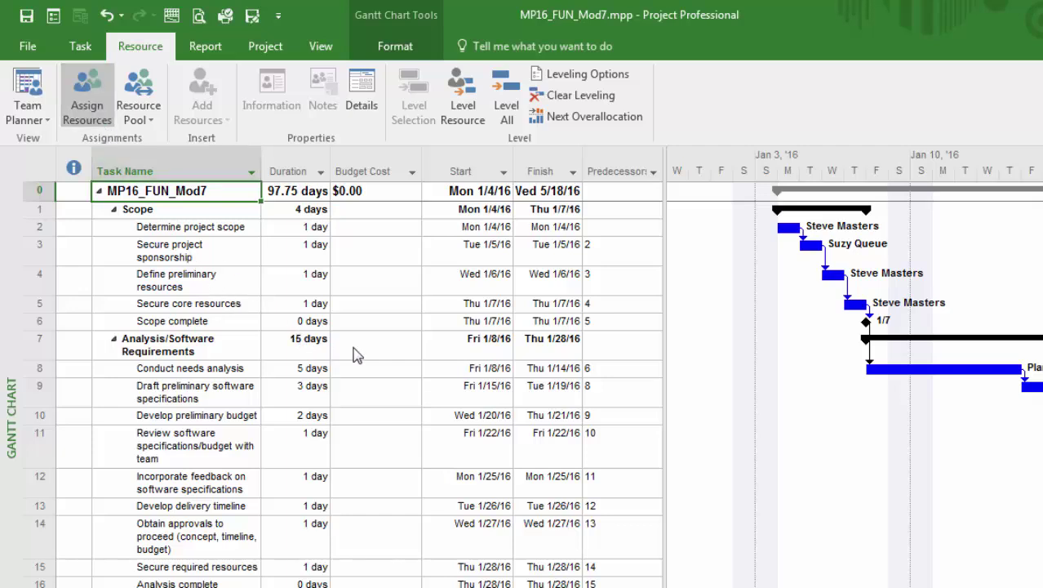
drag(614, 187, 670, 173)
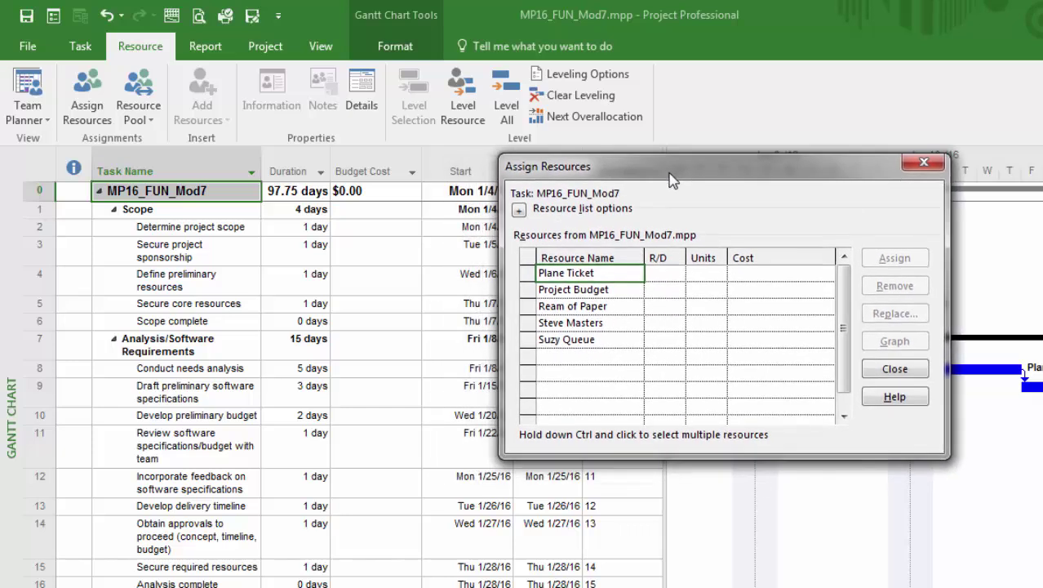
click(622, 291)
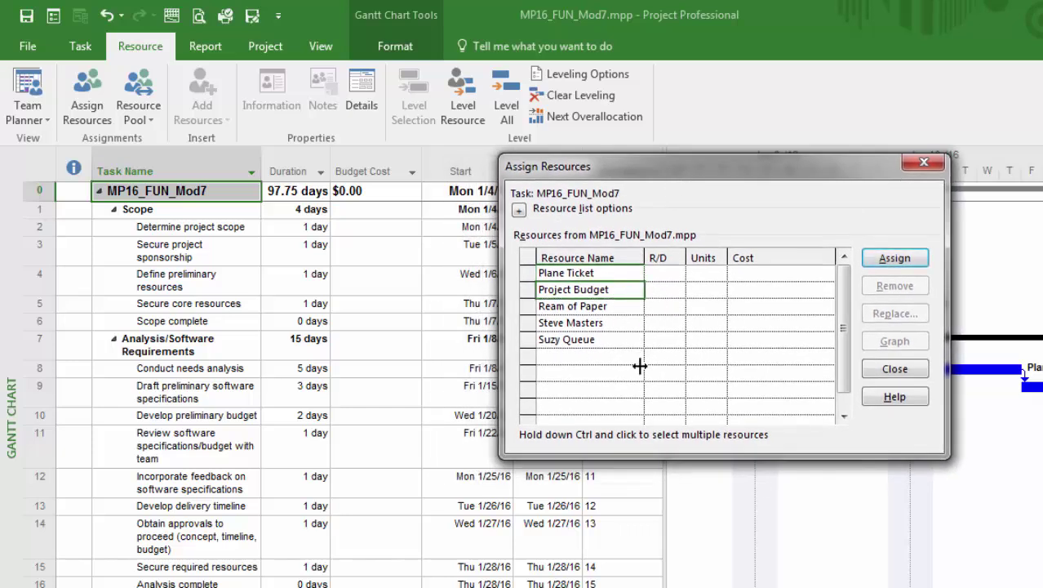
click(895, 258)
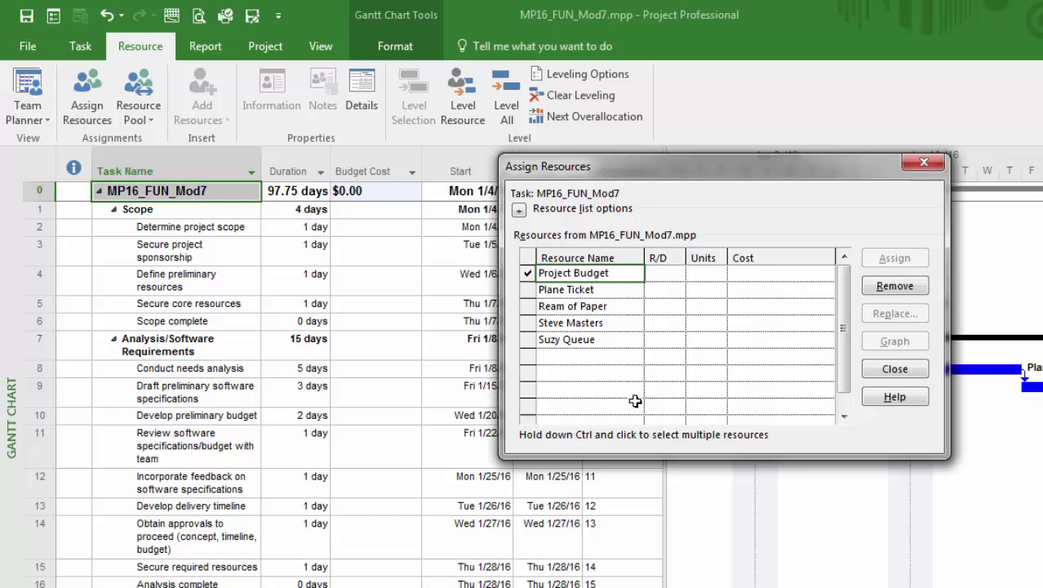
click(895, 369)
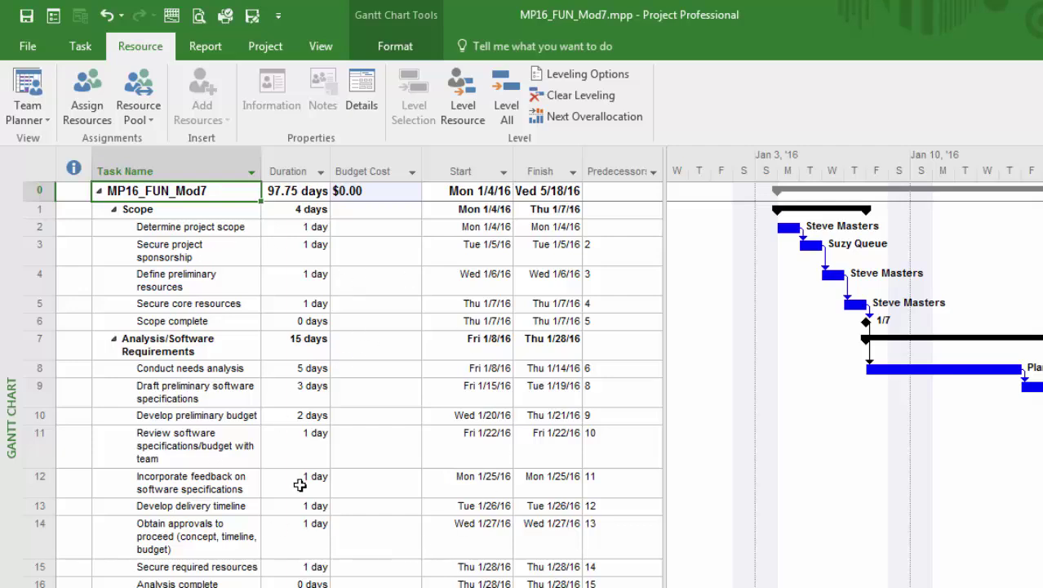
Show the Task Usage view and widen its table area to expose the columns after Finish.
right_click(12, 263)
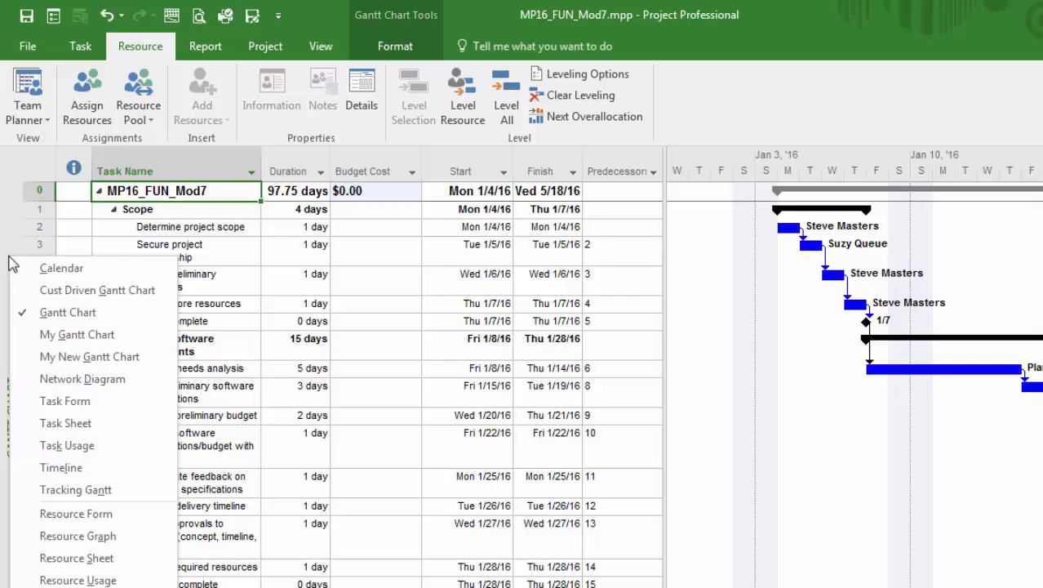
click(67, 446)
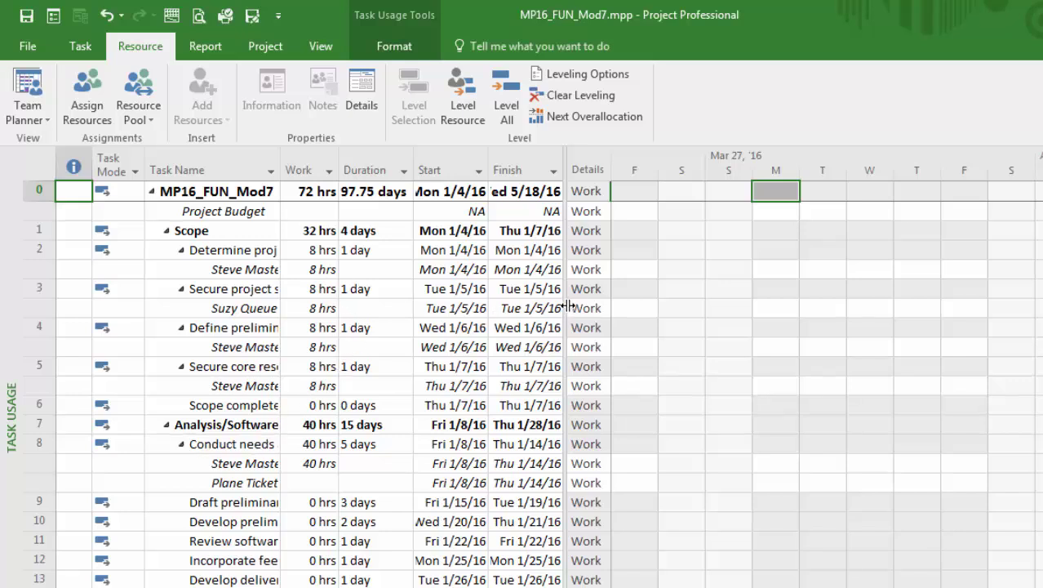
drag(568, 305, 692, 305)
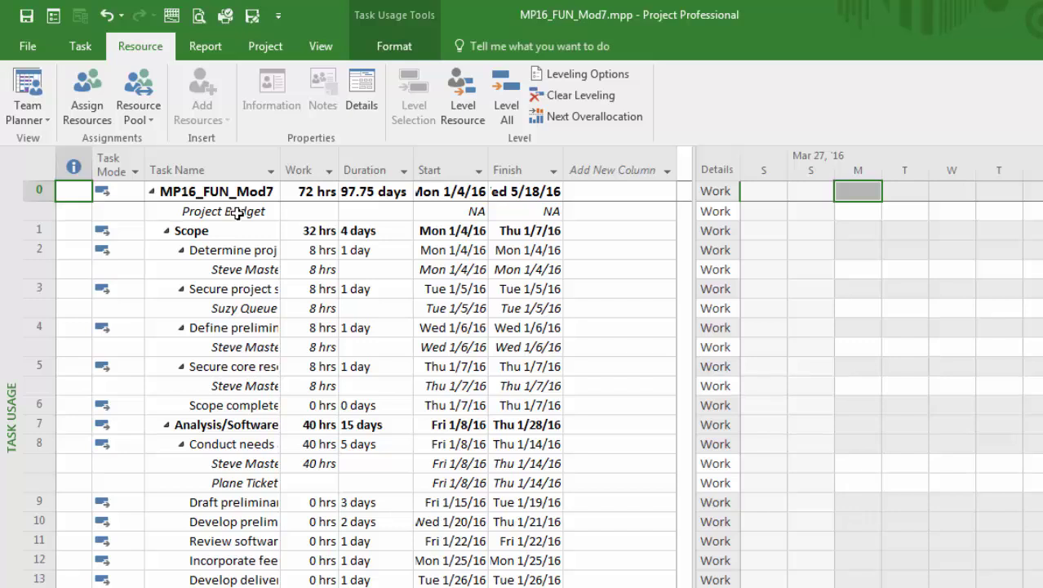
Insert a Budget Cost column before the Duration column in the Task Usage table.
click(377, 169)
right_click(380, 172)
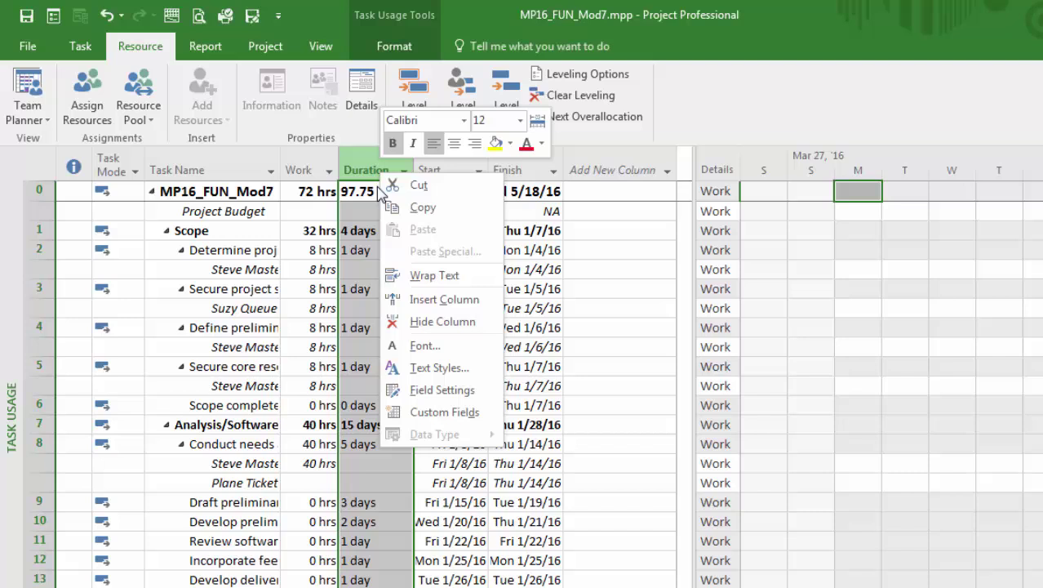
click(420, 300)
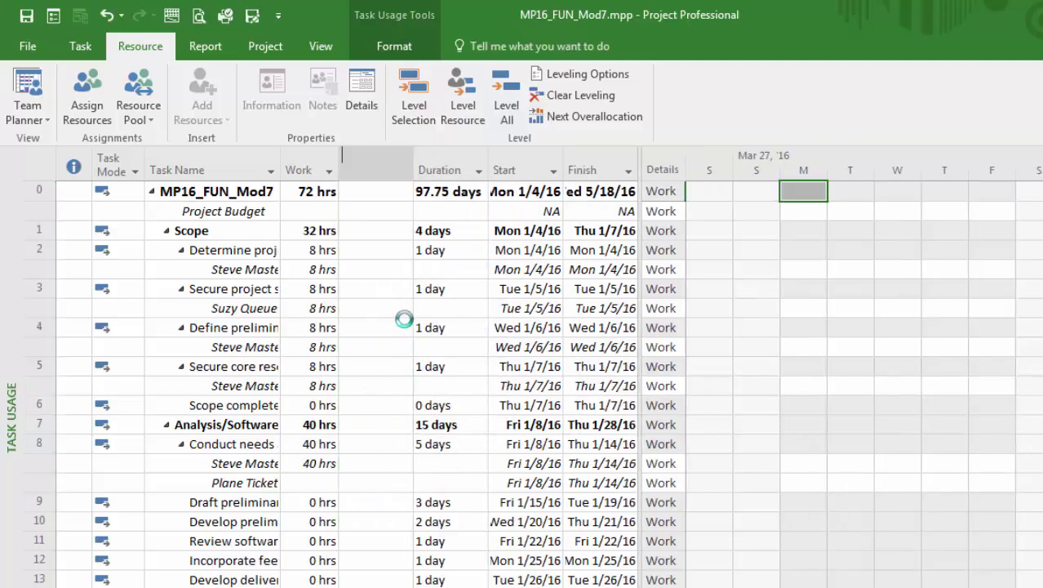
text(baseline Budget Cost)
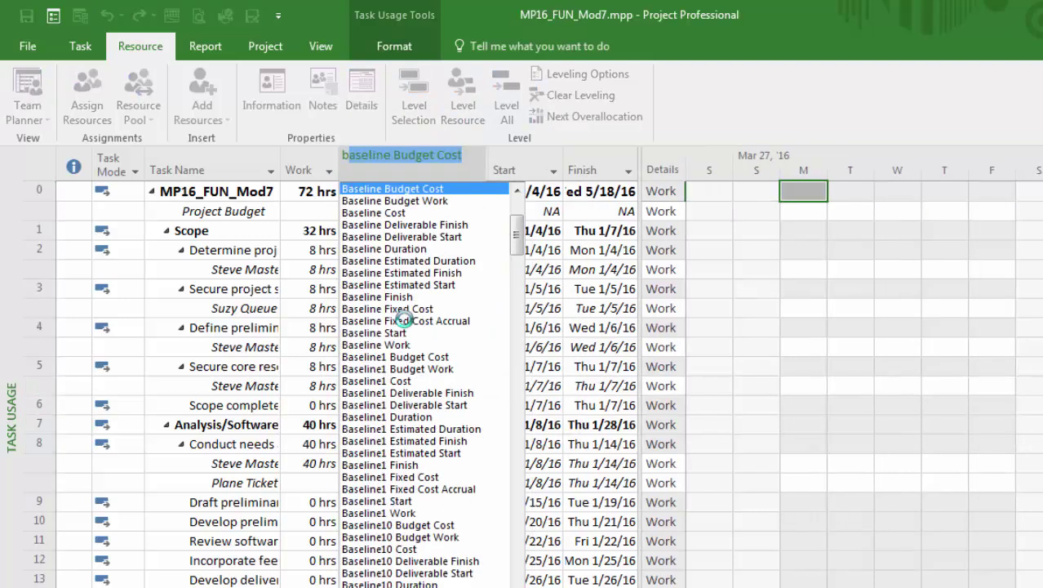
scroll(414, 398, down, 6)
scroll(414, 398, down, 20)
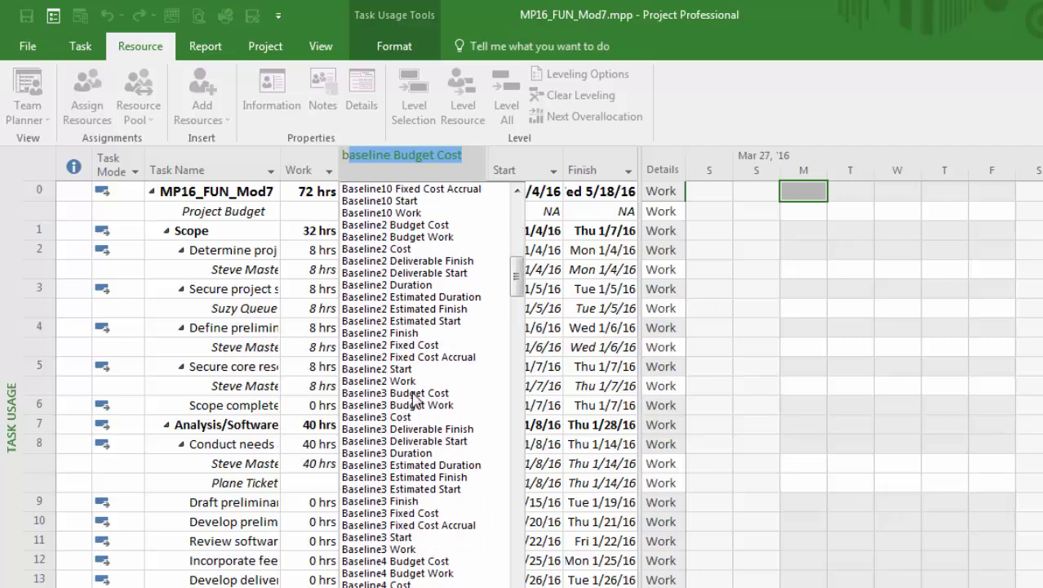
scroll(413, 398, down, 16)
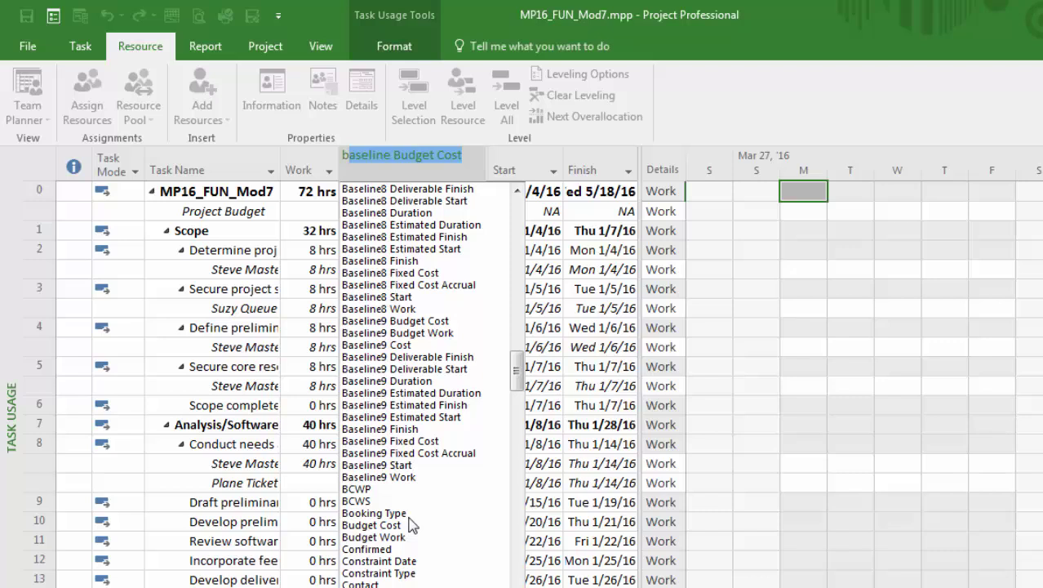
click(369, 524)
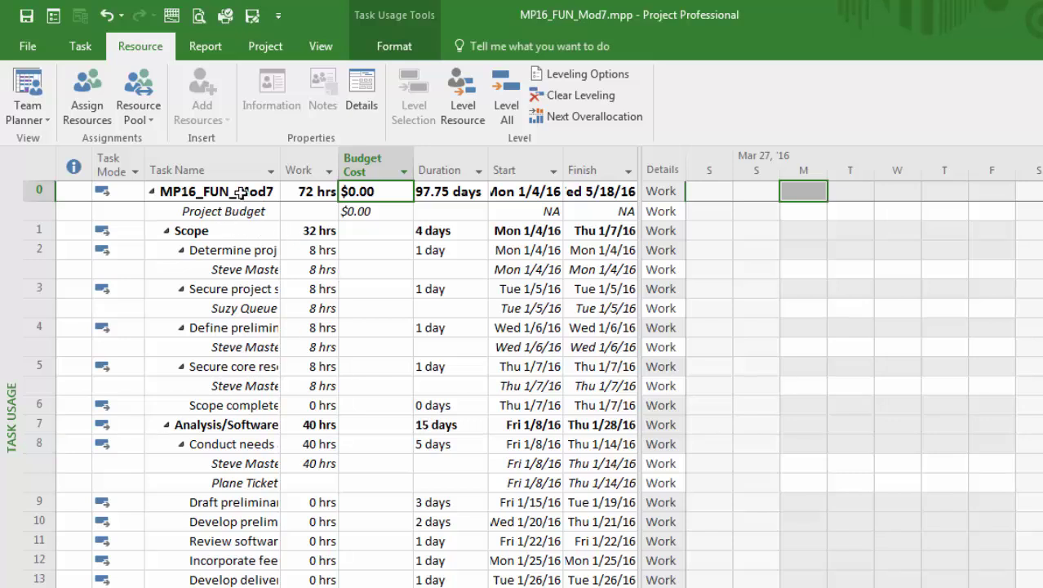
Set the Budget Cost of the Project Budget assignment to 250000 and widen the Budget Cost column to fit the full amount.
click(364, 213)
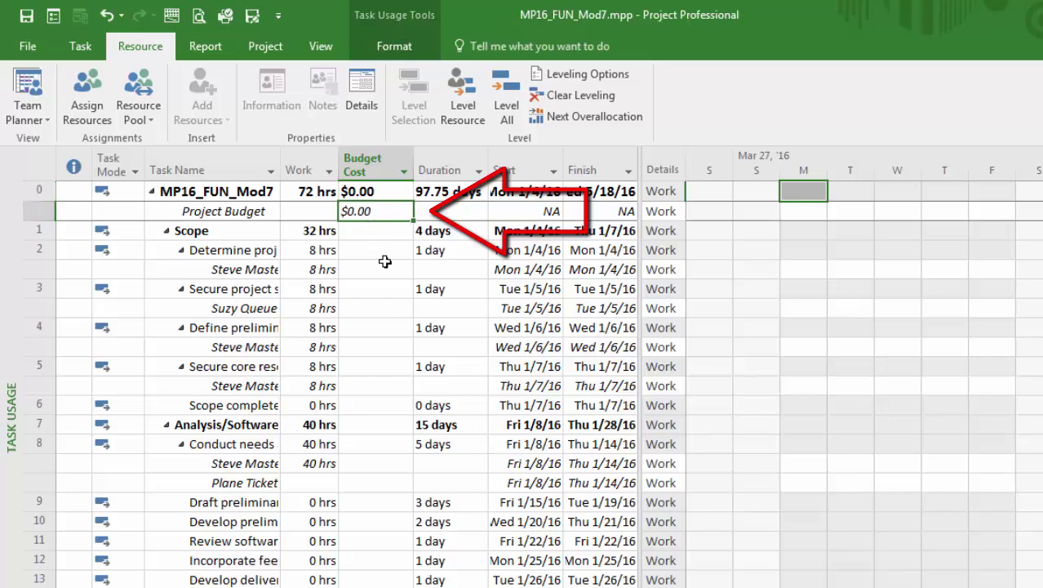
text(250)
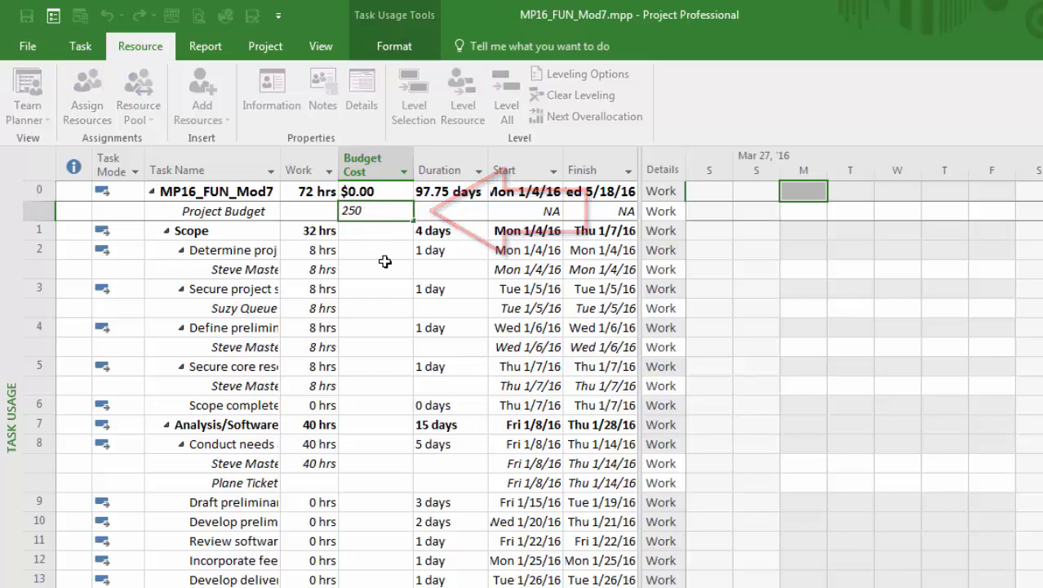
text(000)
key(Return)
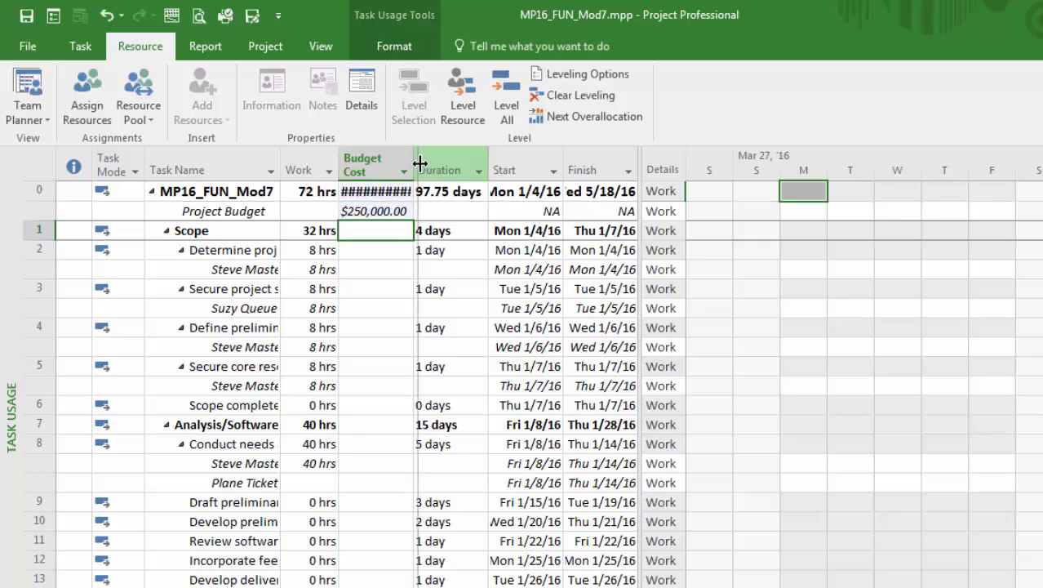
drag(418, 163, 438, 232)
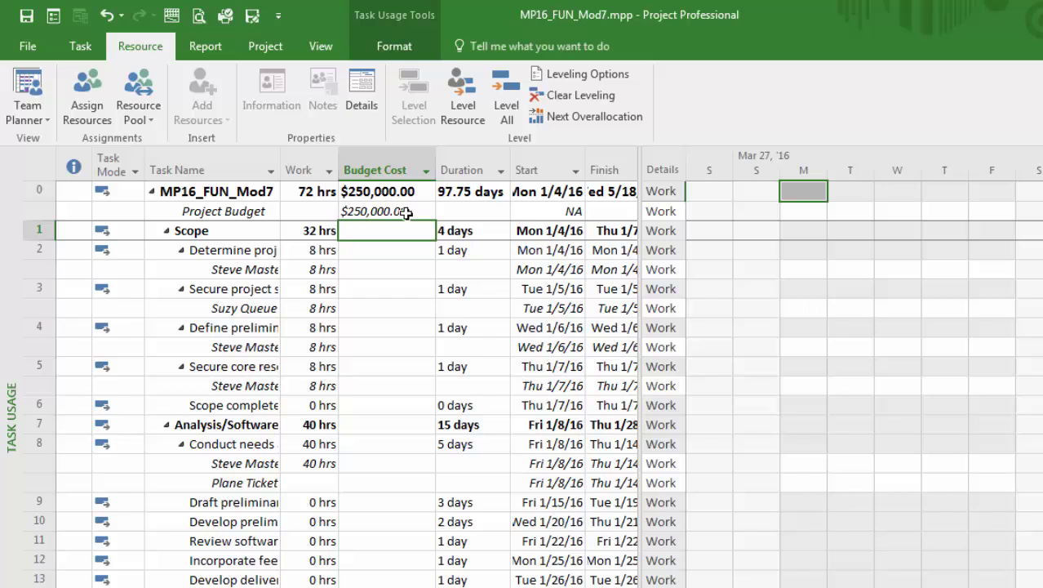
Switch from the Task Usage view to another project view.
right_click(7, 276)
click(51, 325)
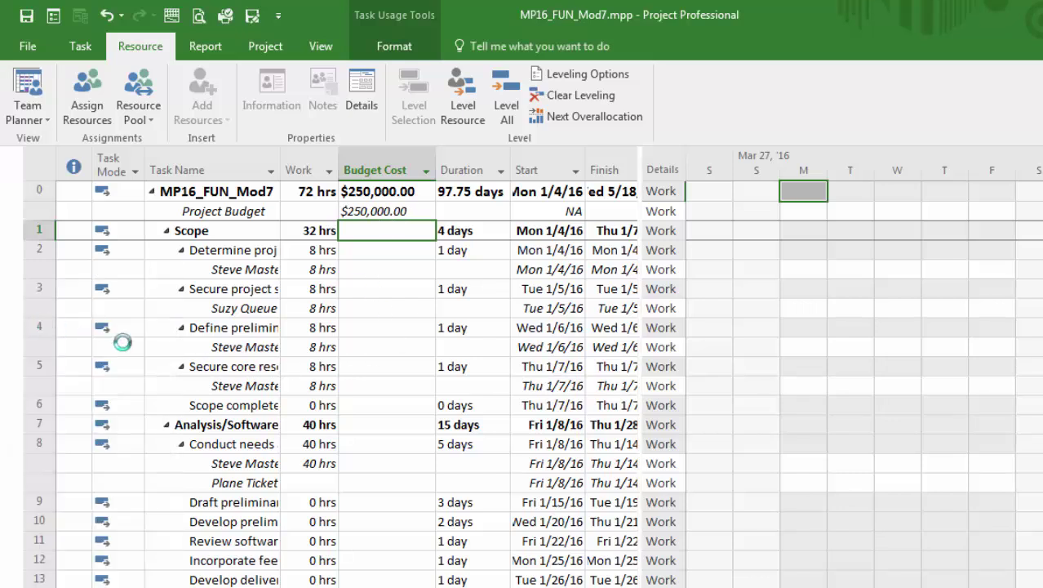